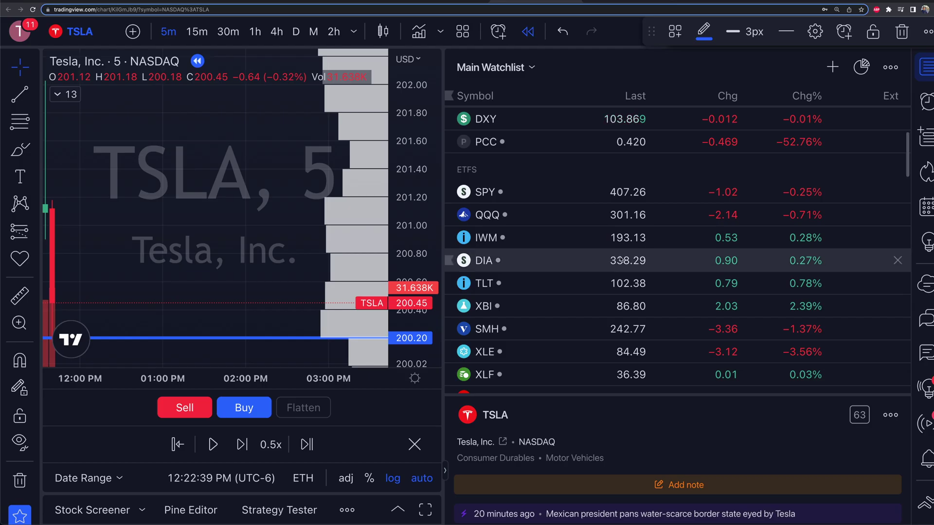
Step: Zoom the browser page out from 125% to 110% so more TSLA candles fit
key(super+minus)
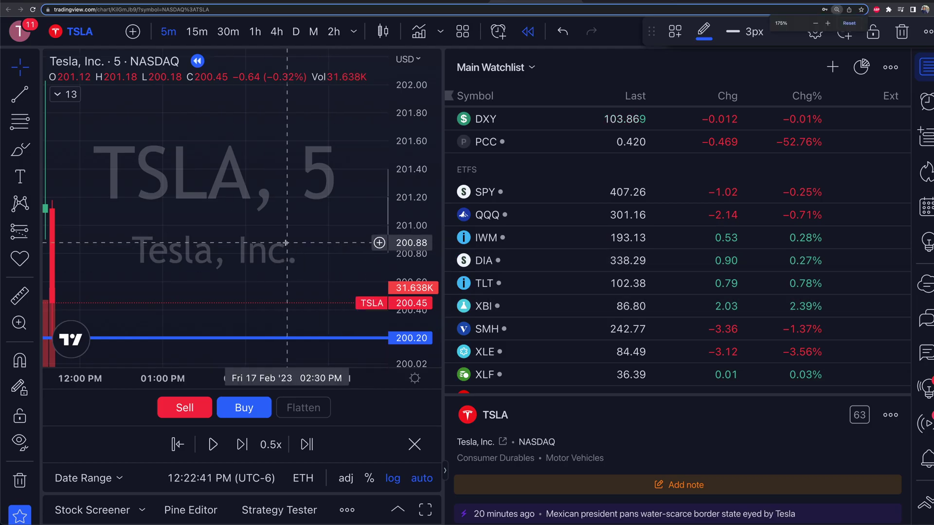
key(super+minus)
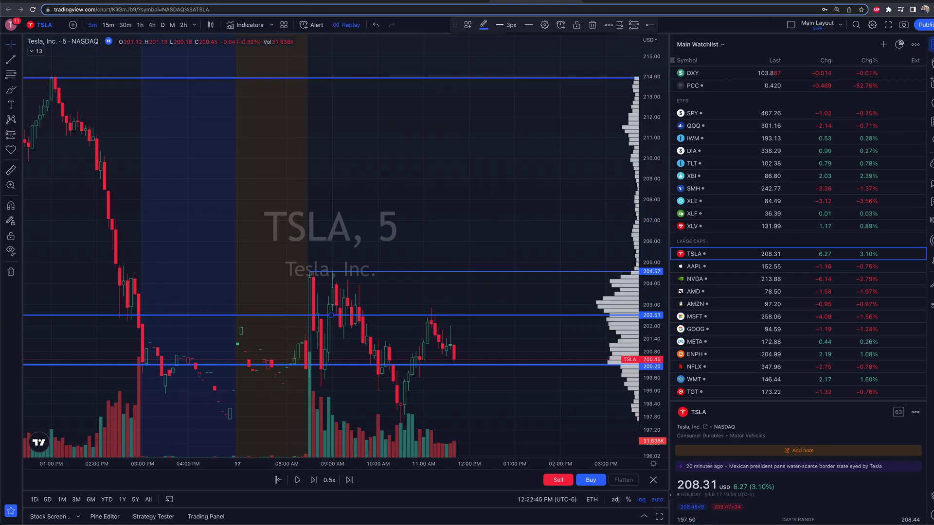
Step: Hide the watchlist and zoom the chart into the 16–17 Feb bars around the blue levels
click(932, 45)
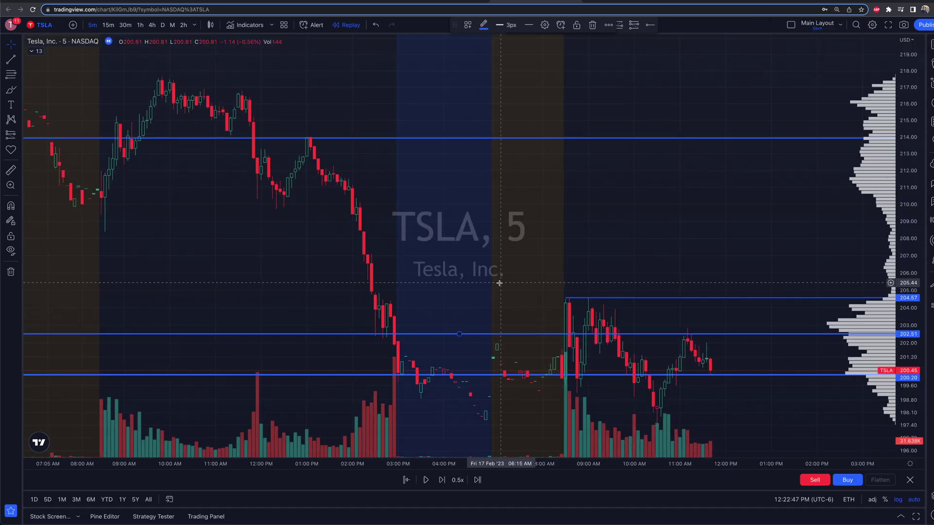
scroll(499, 282, up, 2)
scroll(499, 282, up, 2)
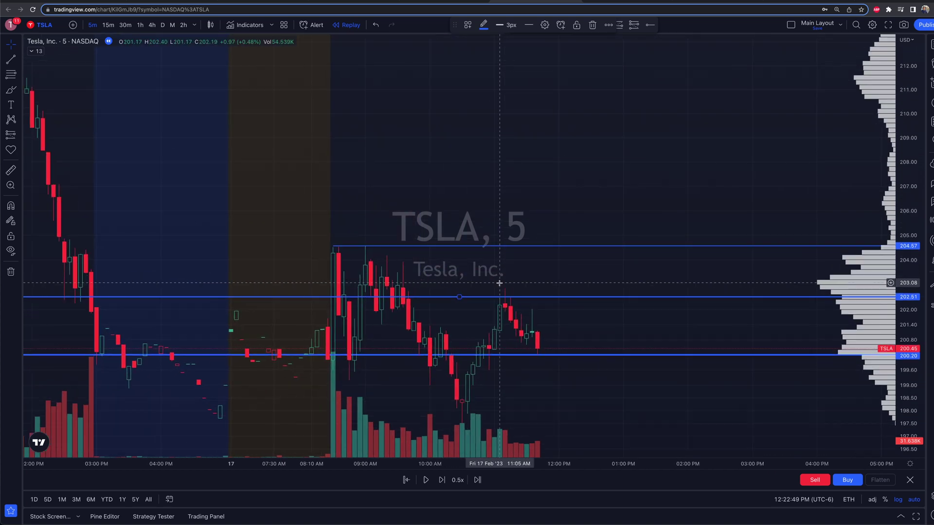
scroll(499, 282, up, 1)
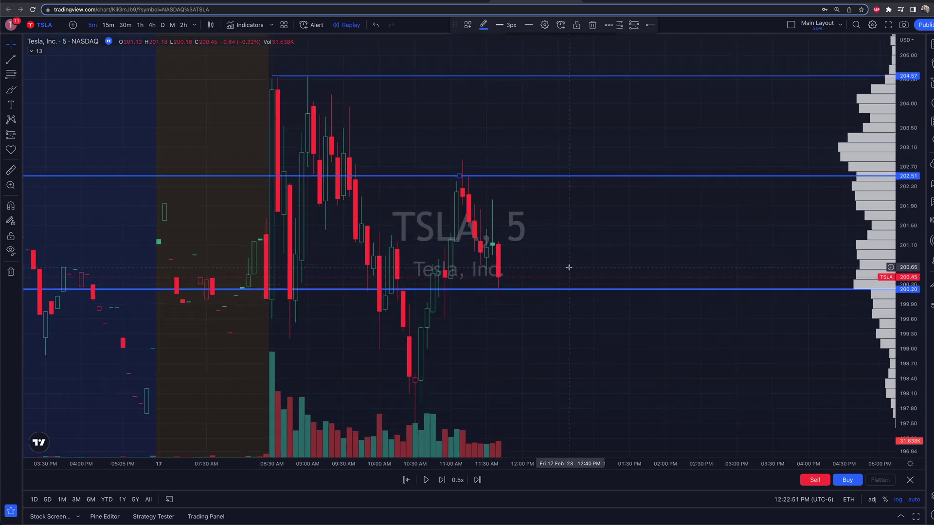
scroll(594, 315, down, 3)
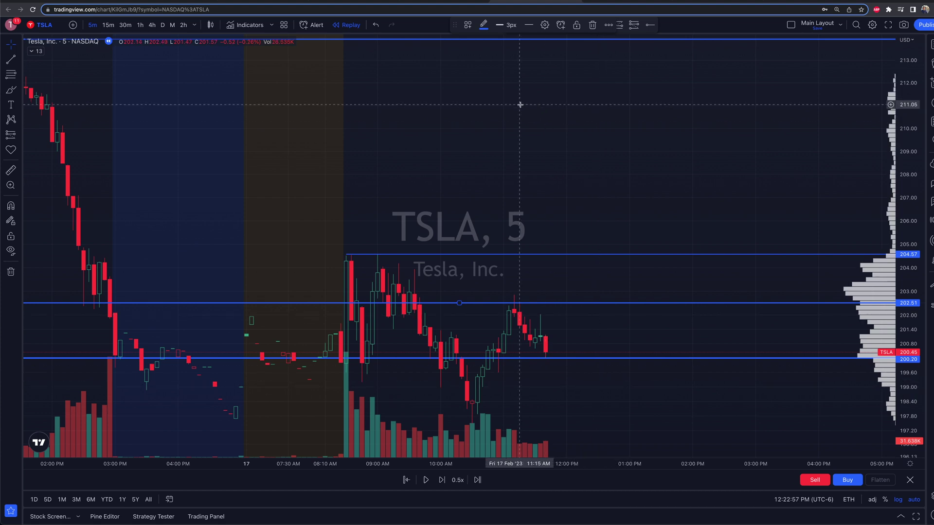
scroll(516, 103, left, 1)
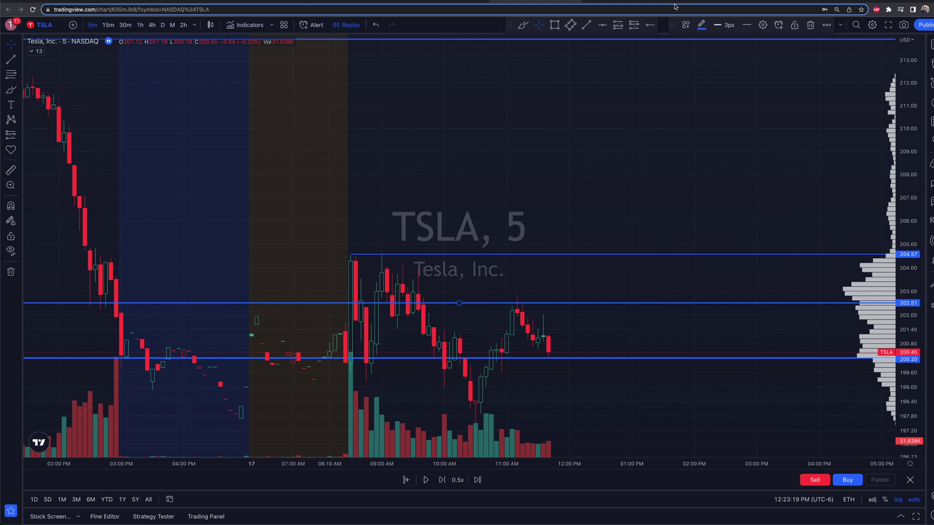
Step: Unhide the EMA 9 indicator in the legend so its yellow line shows
click(32, 51)
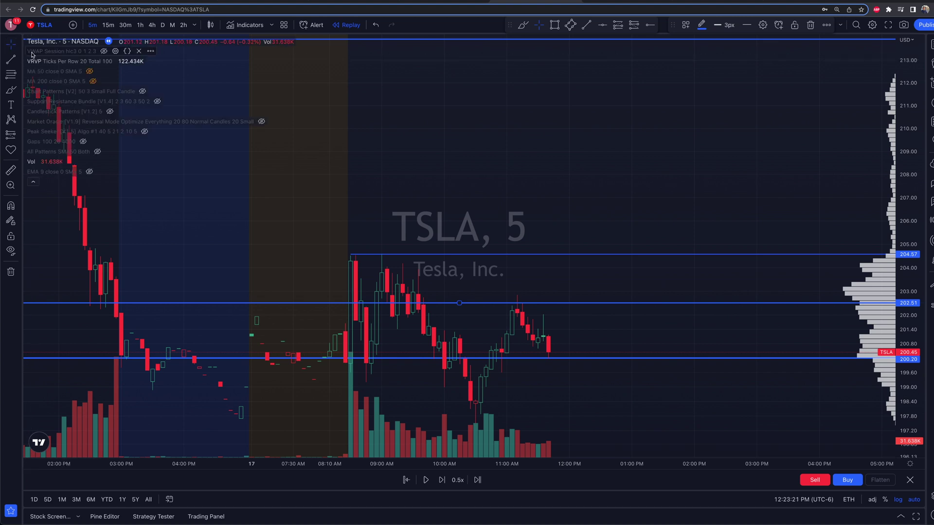
click(89, 172)
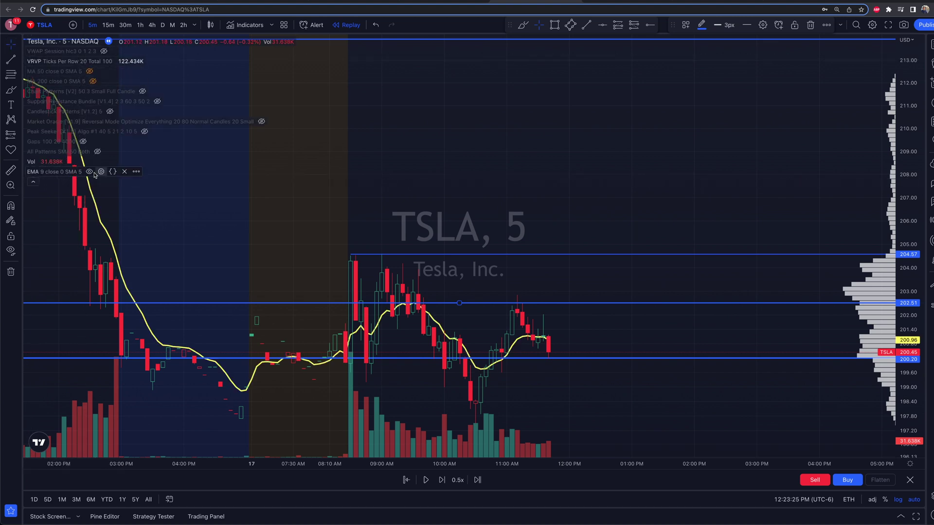
click(33, 182)
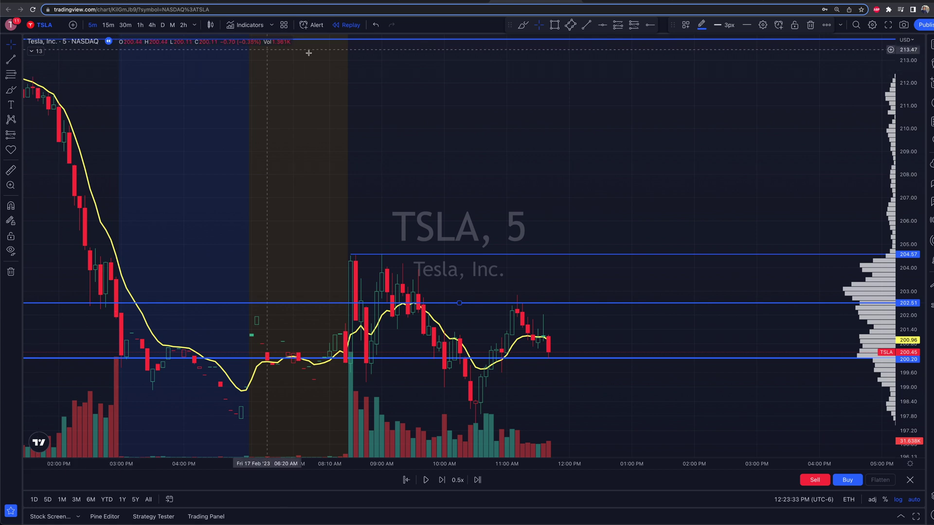
Step: Exit the current replay and restart Bar Replay from the 11:25 AM bar on 17 Feb
click(345, 26)
click(545, 295)
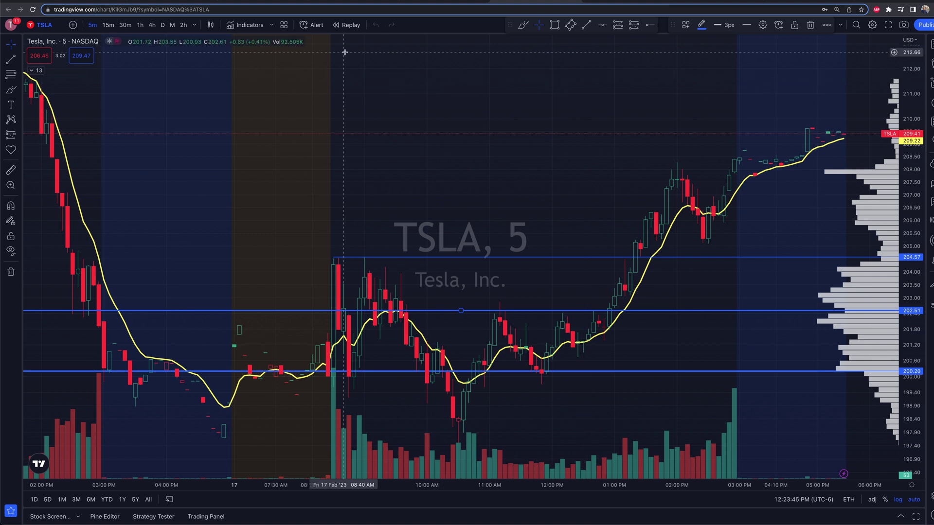
click(337, 28)
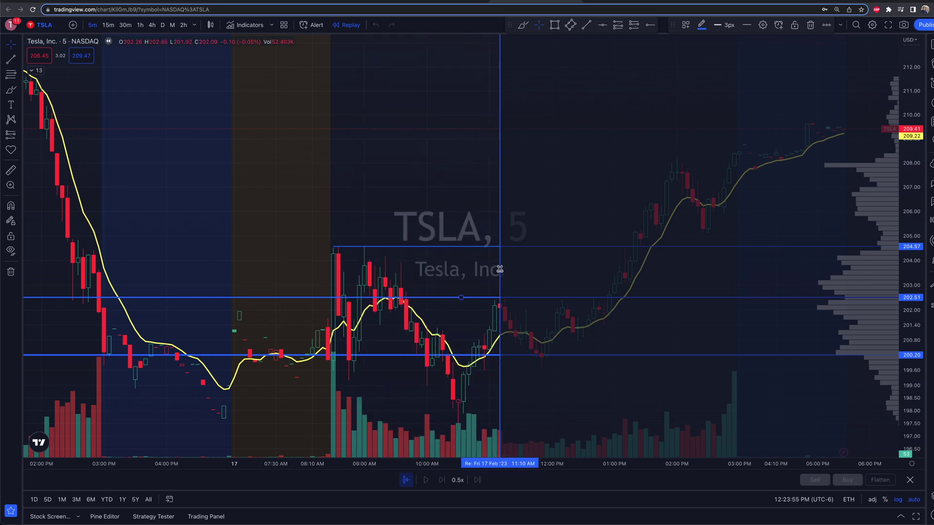
click(515, 285)
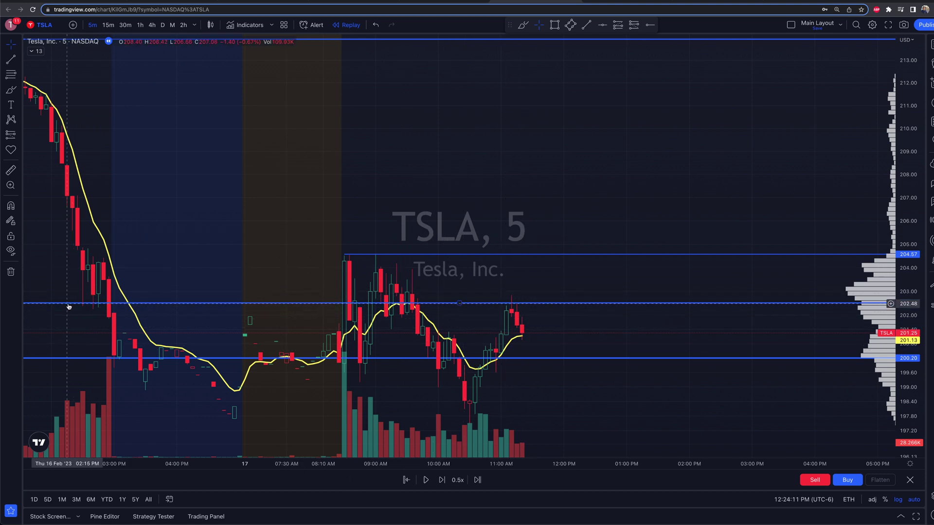
Step: Brush a cyan ellipse around the 16 Feb bars at 202.51, undoing three trial sketches
click(523, 25)
drag(66, 300, 104, 298)
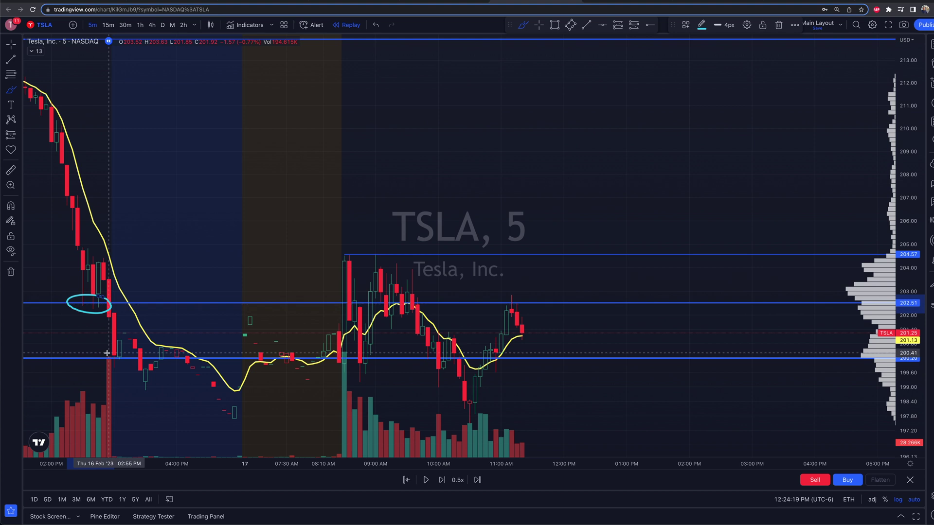
mouse_move(520, 296)
mouse_down()
mouse_move(501, 315)
mouse_move(529, 310)
mouse_move(510, 293)
mouse_up()
key(super)
key(super+z)
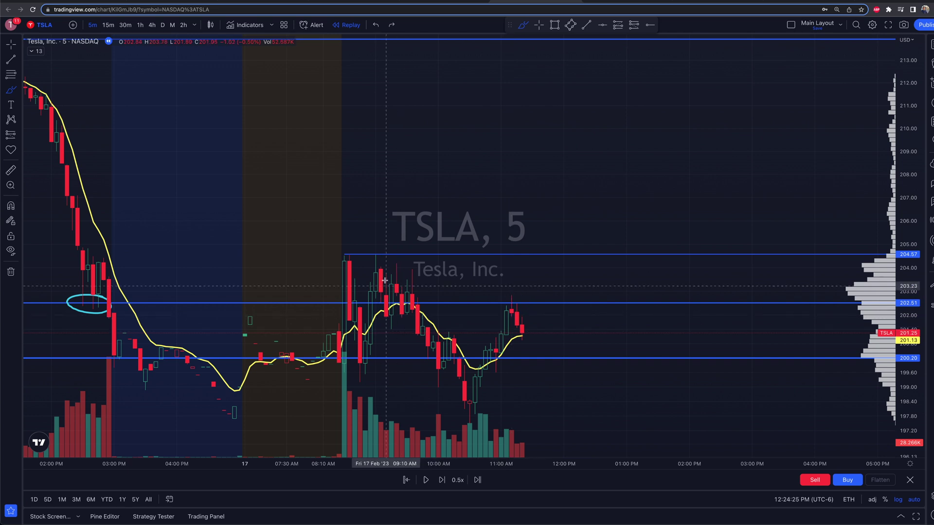
mouse_move(393, 250)
mouse_down()
mouse_move(327, 258)
mouse_move(379, 267)
mouse_move(436, 253)
mouse_move(389, 247)
mouse_up()
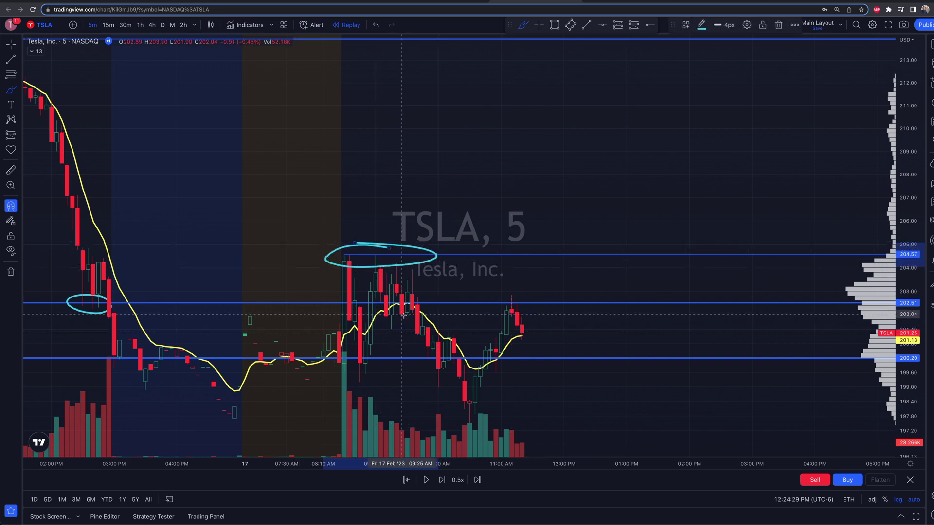
key(super+z)
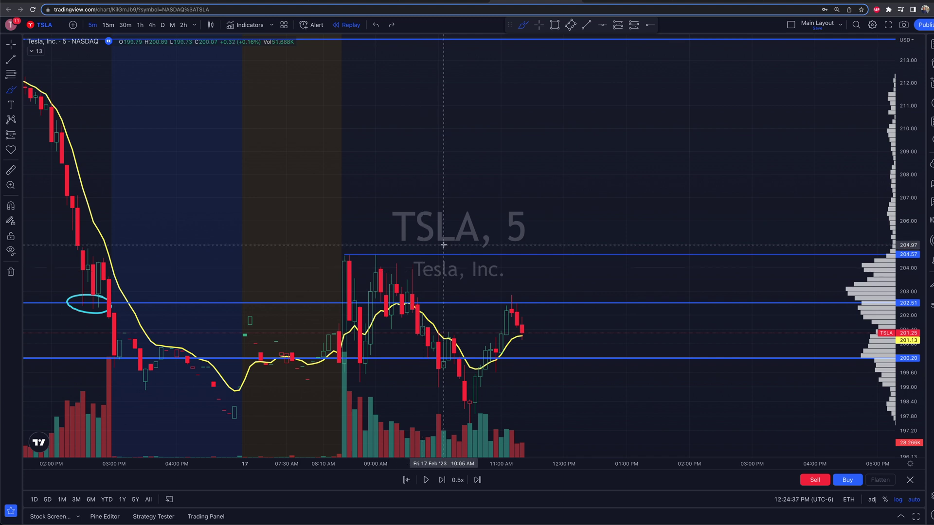
mouse_move(324, 249)
mouse_down()
mouse_move(433, 251)
mouse_move(453, 298)
mouse_move(330, 297)
mouse_move(328, 249)
mouse_up()
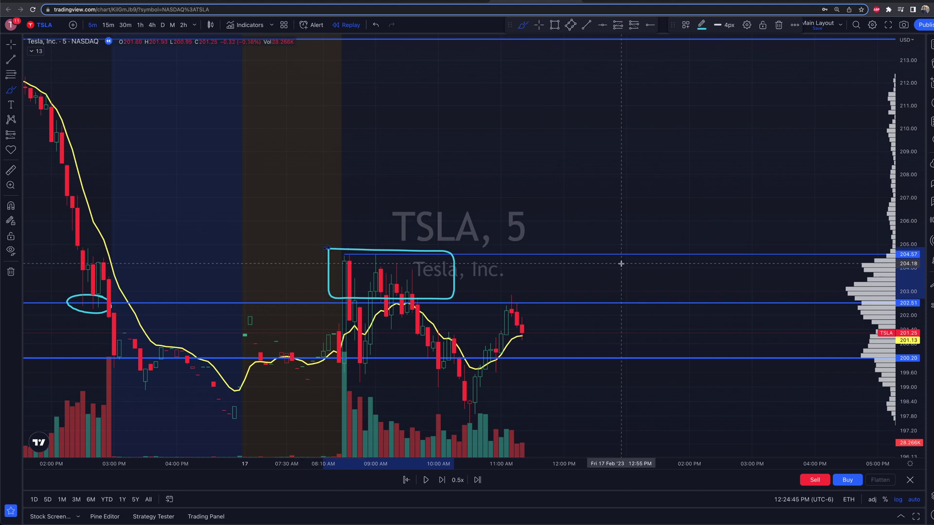
key(super+z)
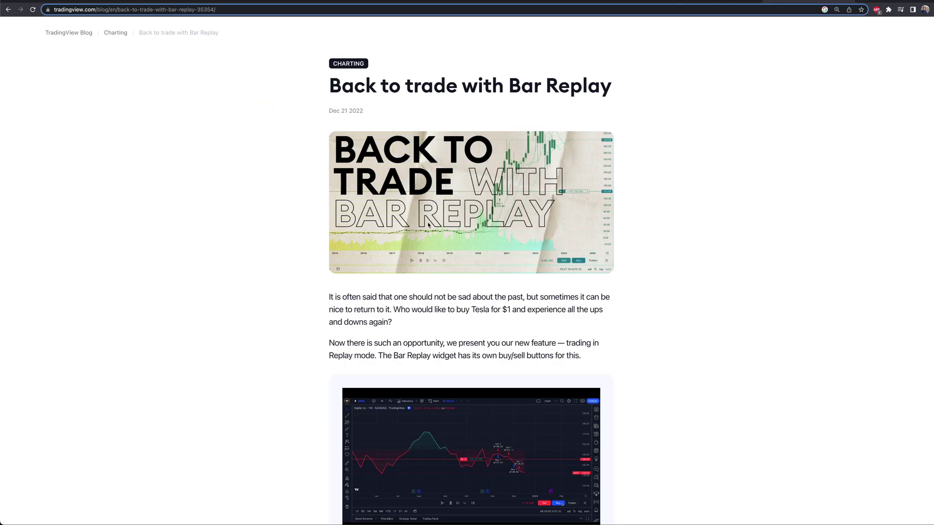
scroll(409, 211, down, 8)
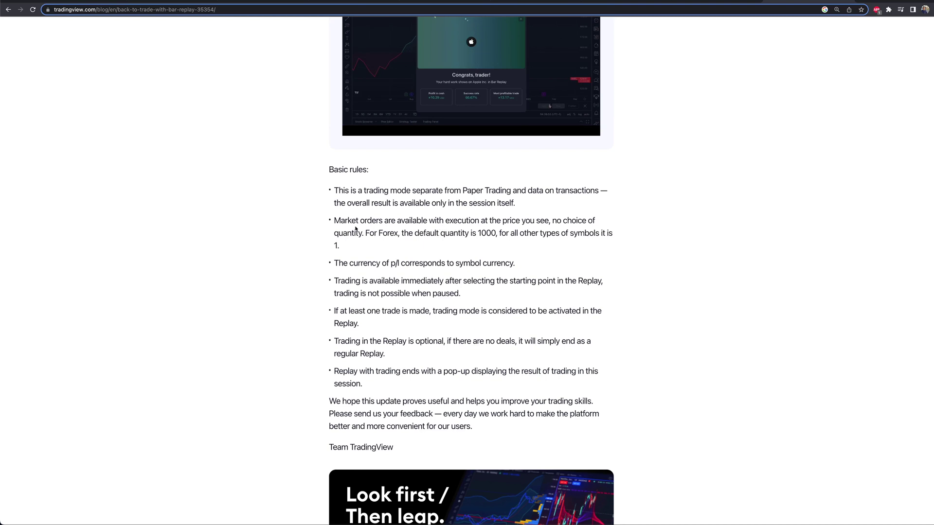
drag(334, 221, 598, 224)
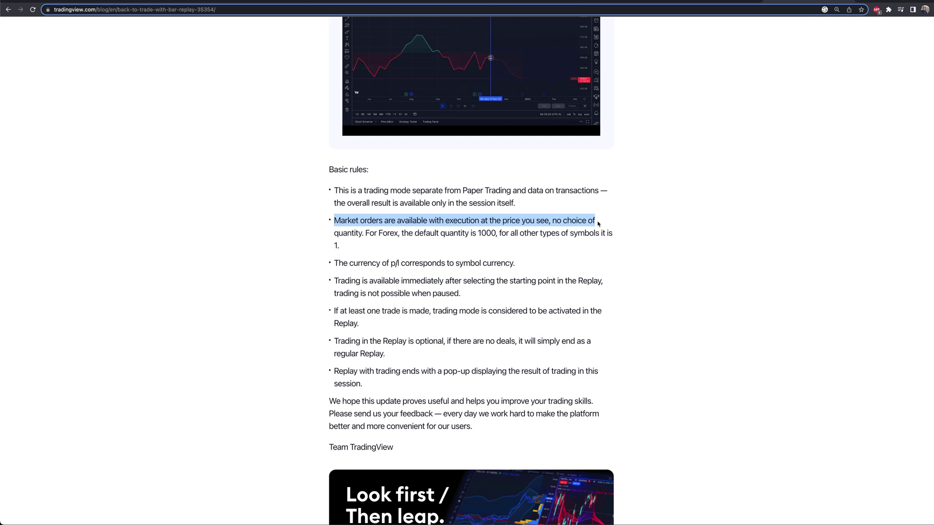
click(365, 234)
drag(365, 233, 496, 244)
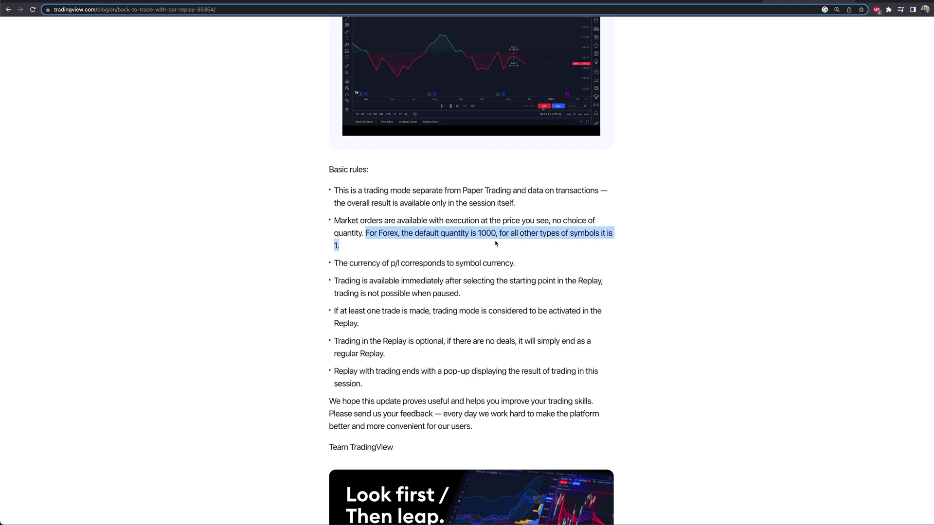
click(478, 244)
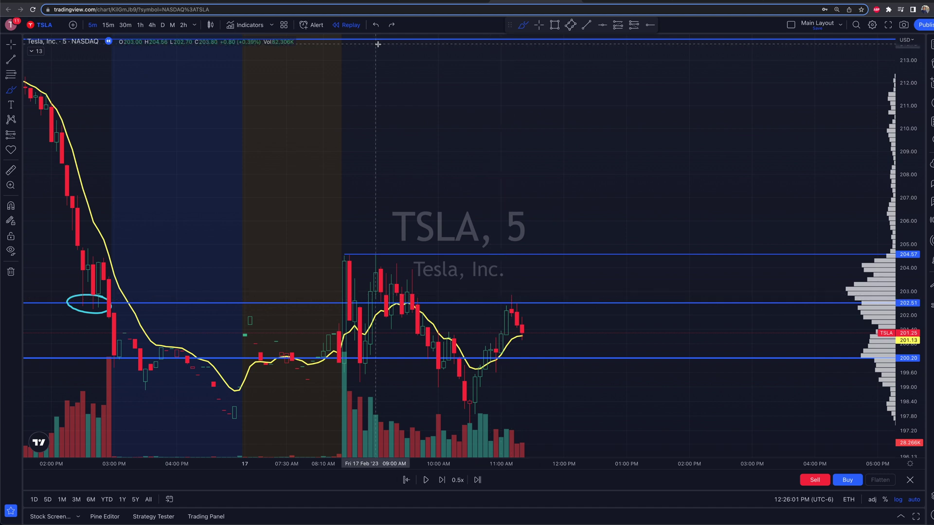
Step: Play the replay at 1x to about 12:50 PM, then pause and set speed to 0.5x
click(456, 481)
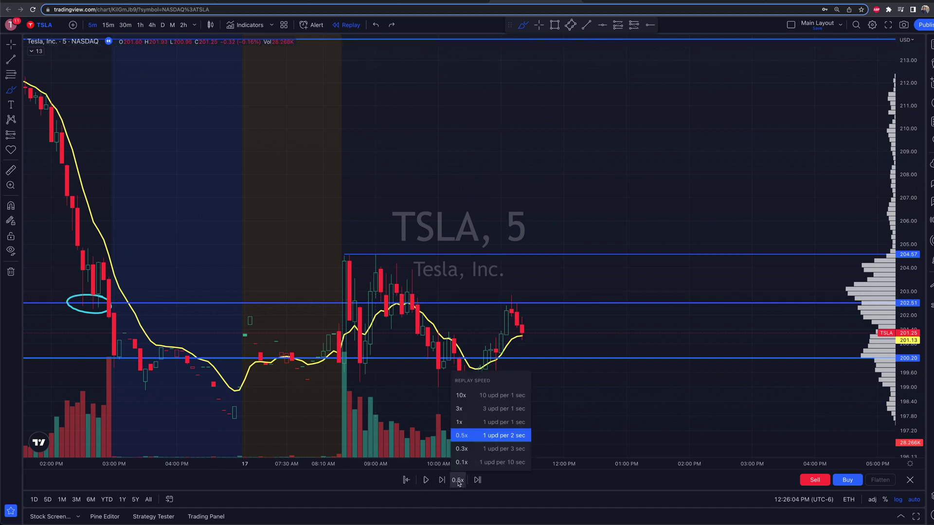
click(462, 425)
click(425, 480)
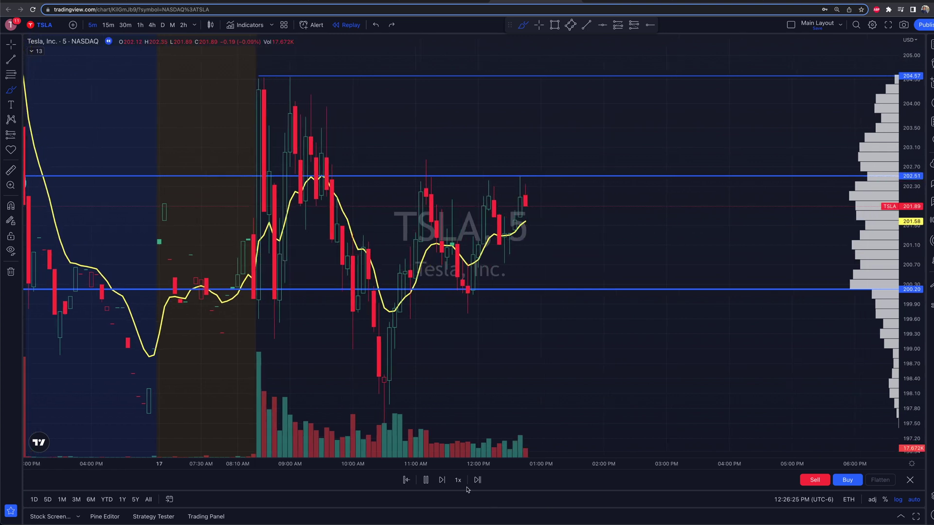
click(422, 487)
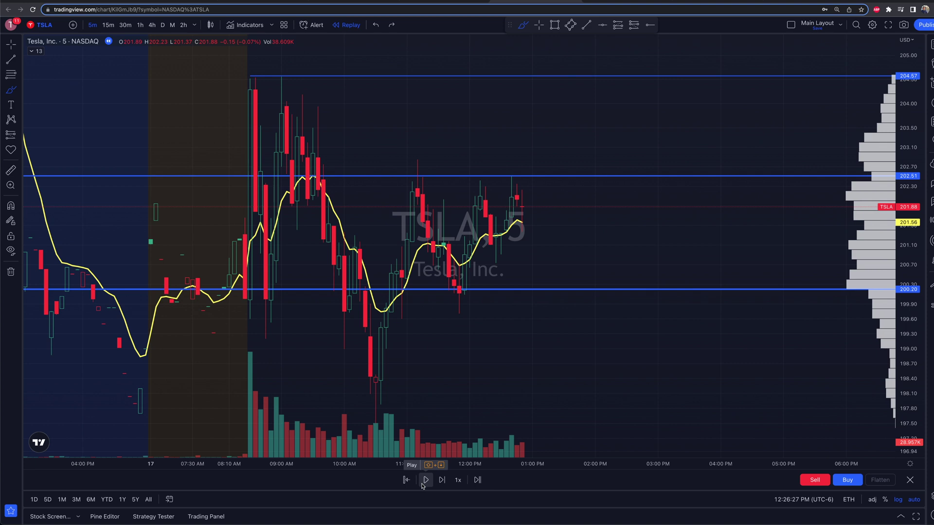
click(458, 480)
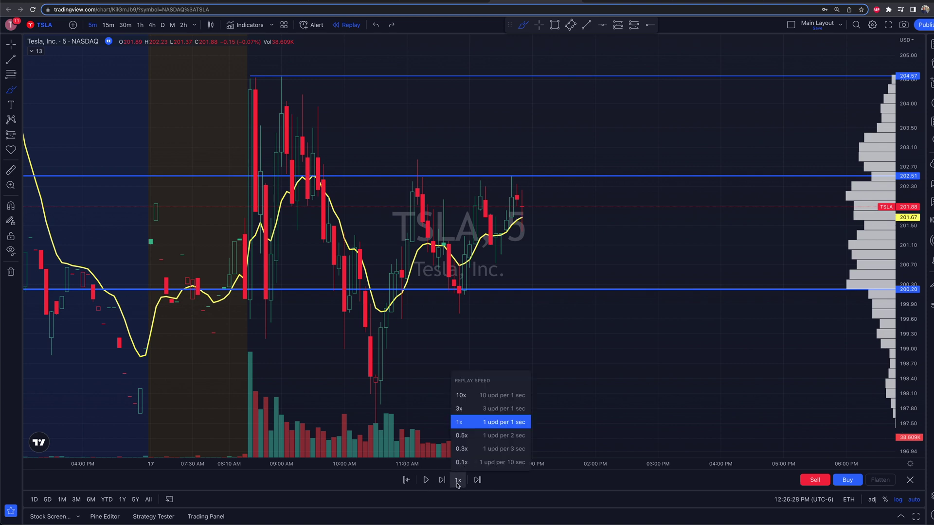
click(483, 441)
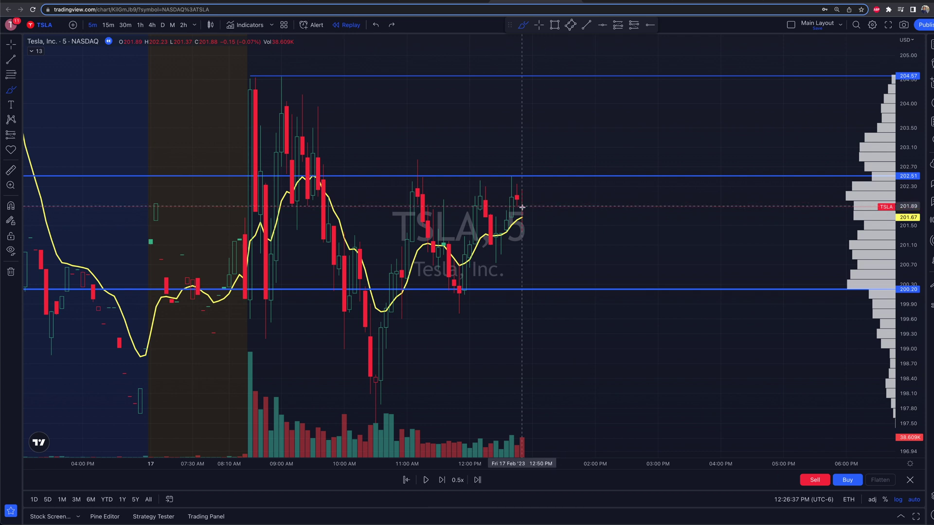
click(426, 480)
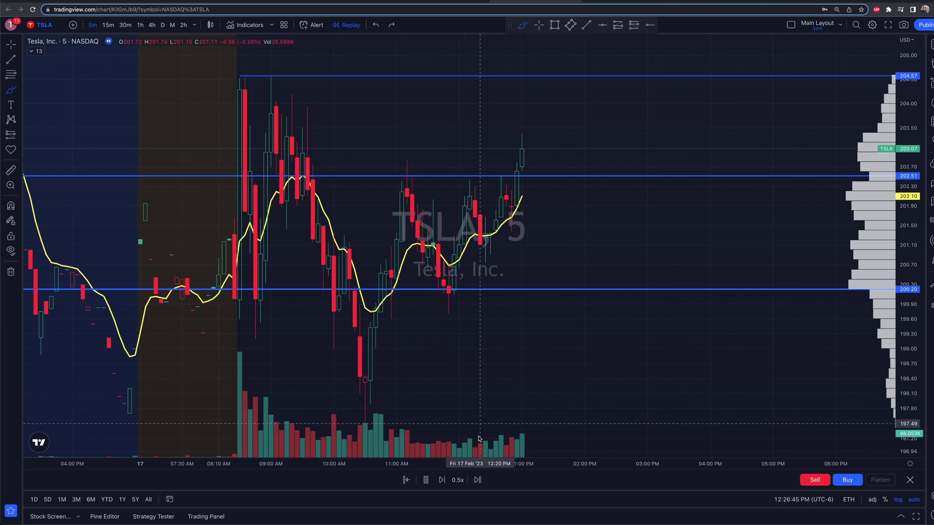
key(shift+Down)
key(shift+Right)
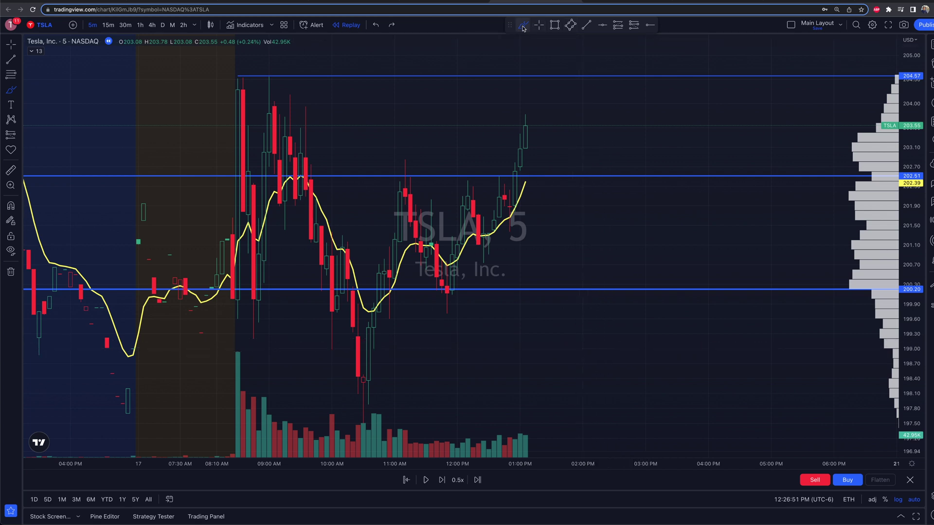
mouse_move(412, 170)
mouse_down()
mouse_move(390, 176)
mouse_move(414, 170)
mouse_move(464, 189)
mouse_move(467, 173)
mouse_move(506, 181)
mouse_move(498, 169)
mouse_up()
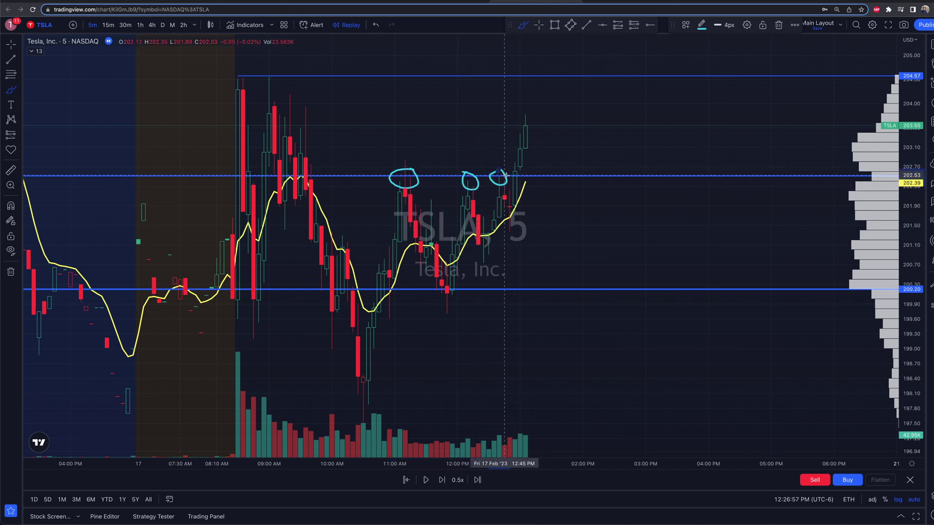
key(ctrl+z)
key(ctrl+z)
key(ctrl+z)
mouse_move(530, 119)
mouse_down()
mouse_move(516, 120)
mouse_move(521, 146)
mouse_move(529, 116)
mouse_up()
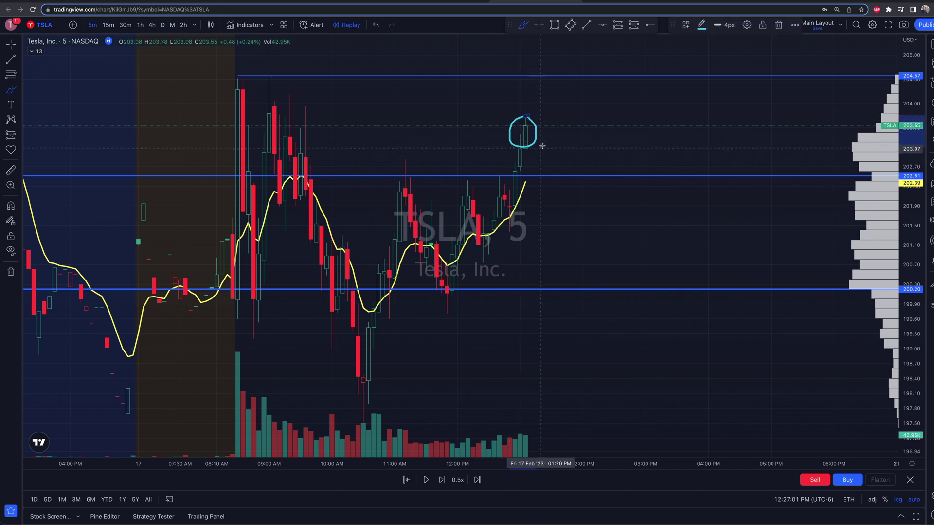
drag(495, 184, 577, 186)
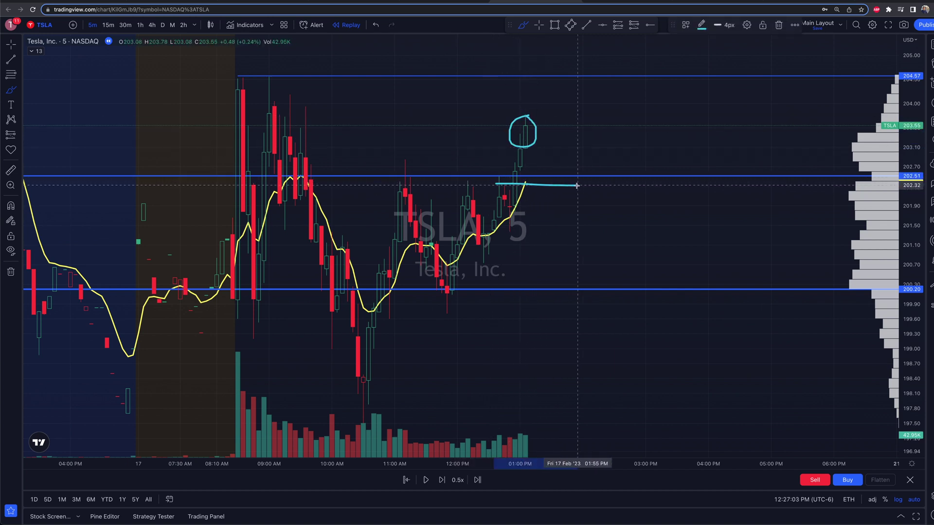
key(ctrl+z)
key(ctrl+z)
mouse_move(551, 57)
mouse_down()
mouse_move(530, 81)
mouse_move(577, 66)
mouse_move(547, 54)
mouse_up()
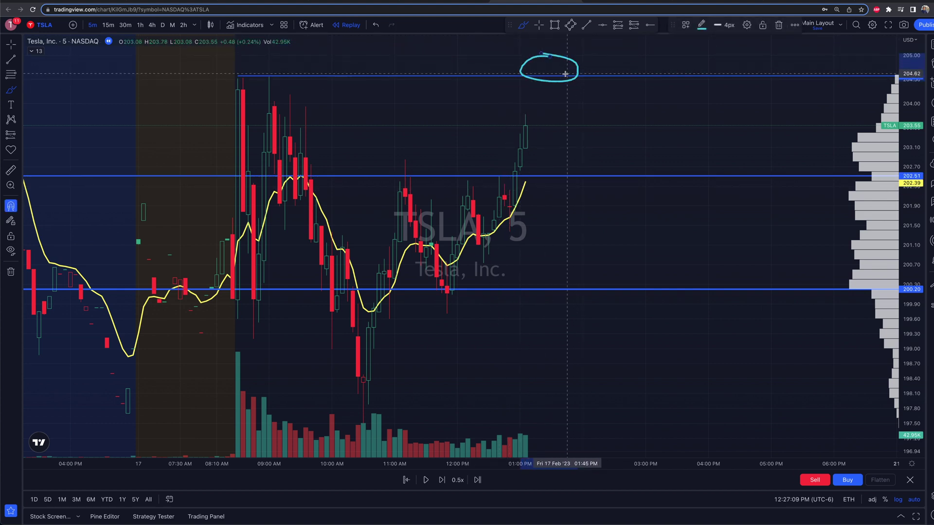
key(ctrl+z)
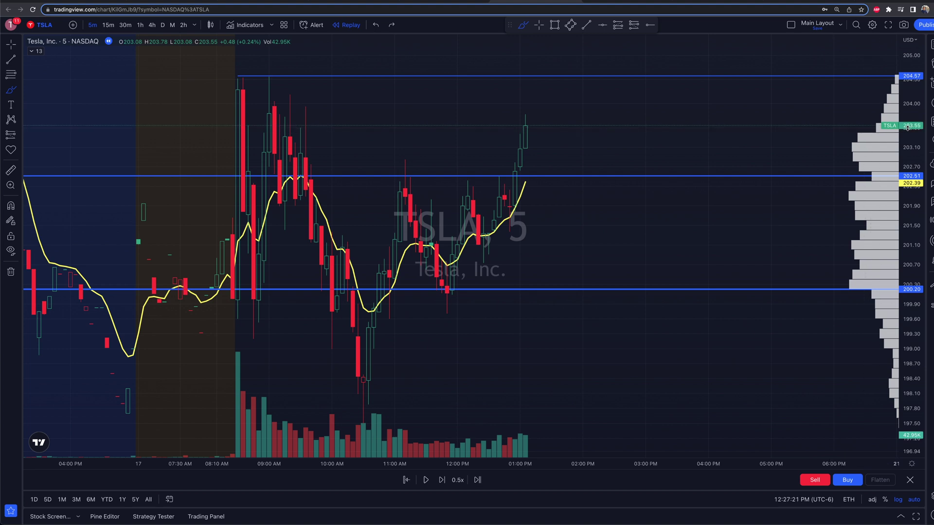
Step: Buy one TSLA share at 203.55, then reverse the position to short and back to long
click(849, 480)
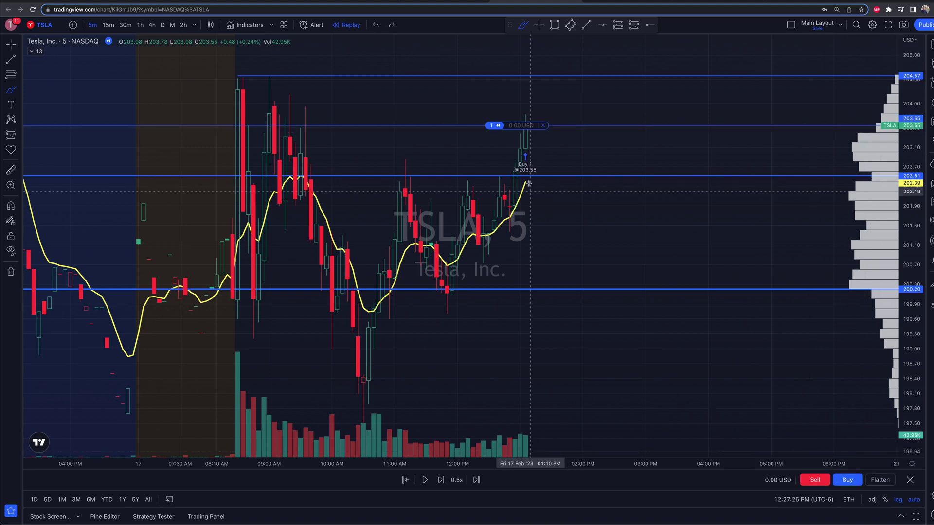
key(Escape)
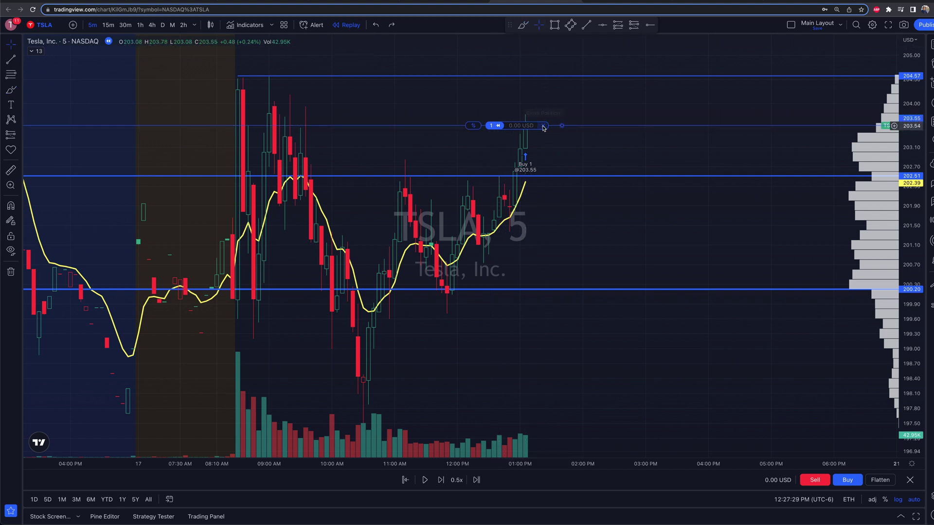
click(473, 126)
click(471, 126)
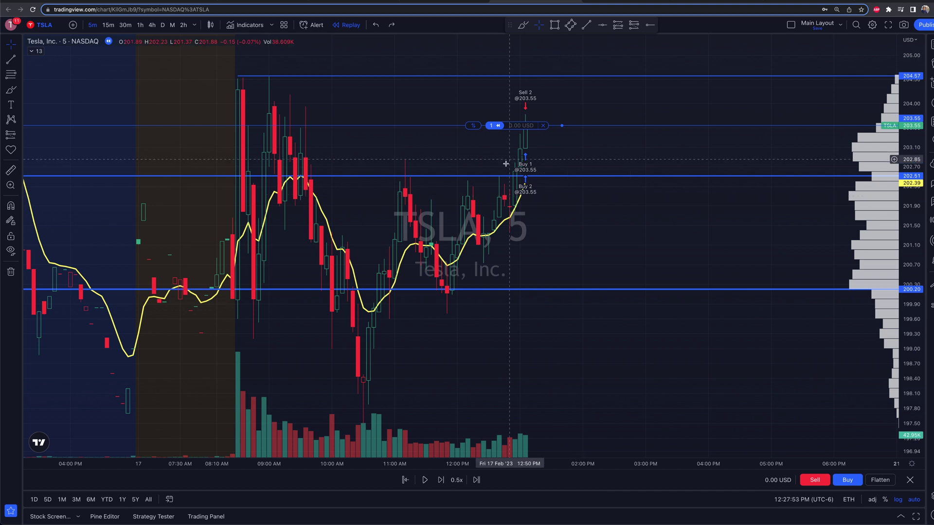
Step: Advance the replay and buy a second share at 205.16 for a 2-share long
click(426, 481)
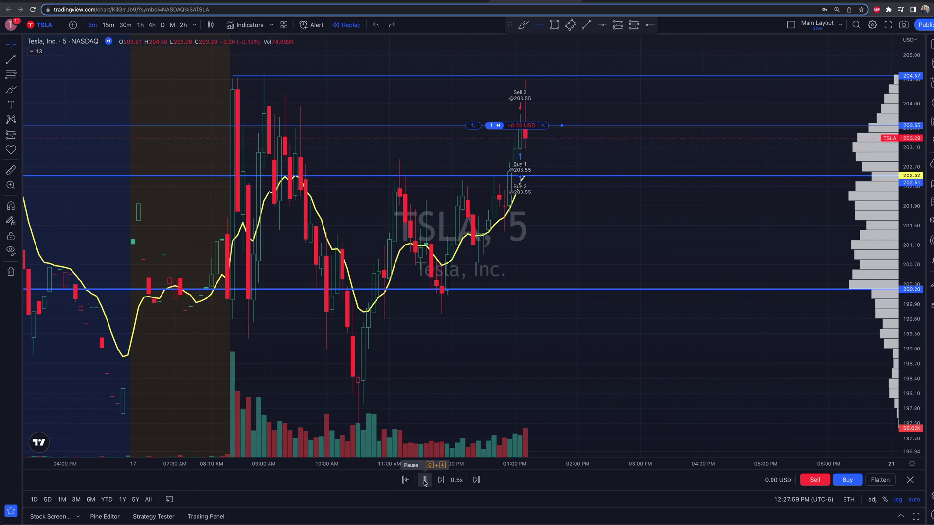
click(424, 481)
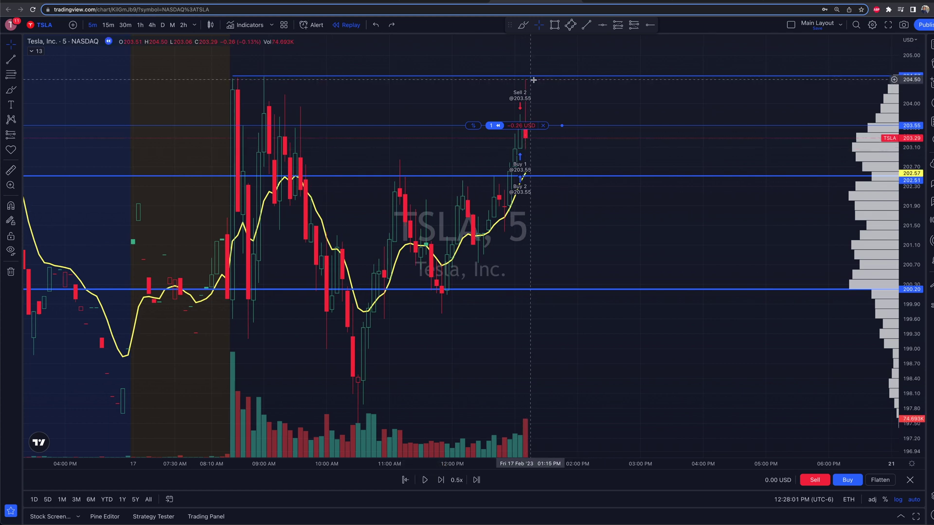
click(426, 481)
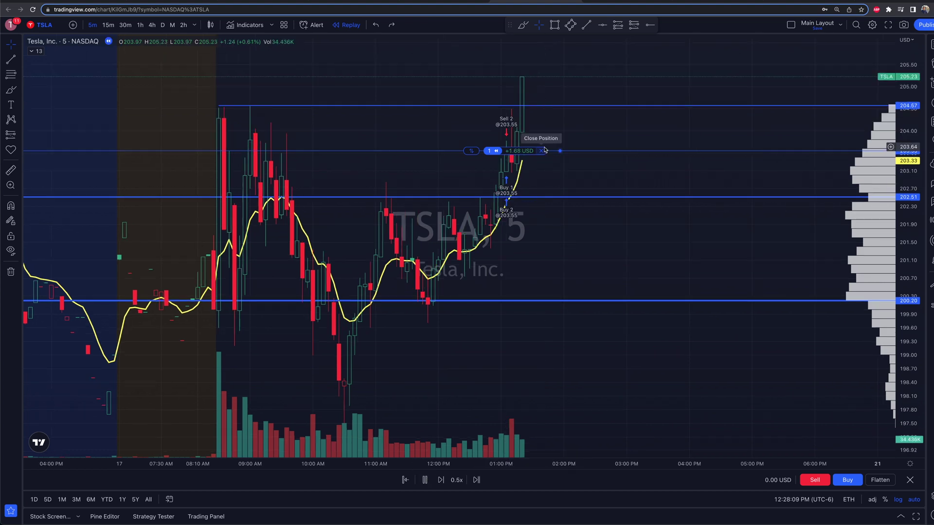
click(425, 481)
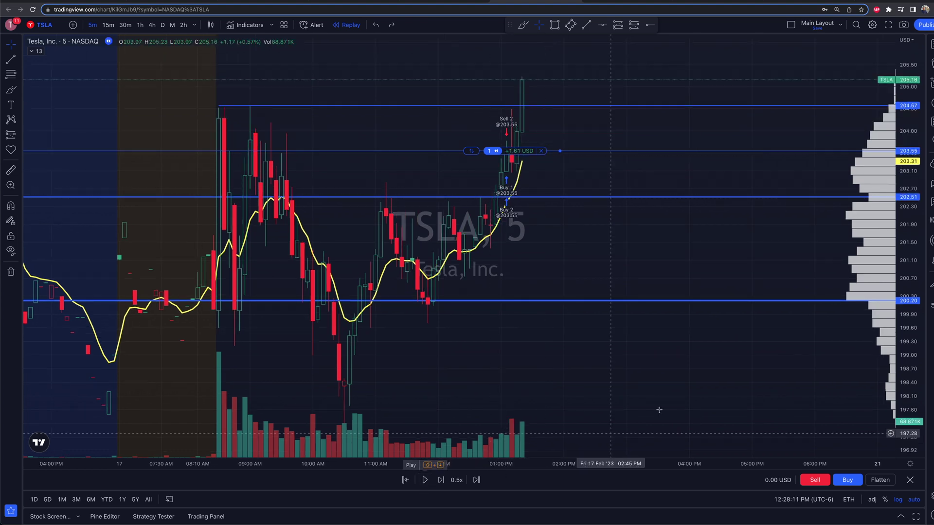
scroll(540, 124, down, 1)
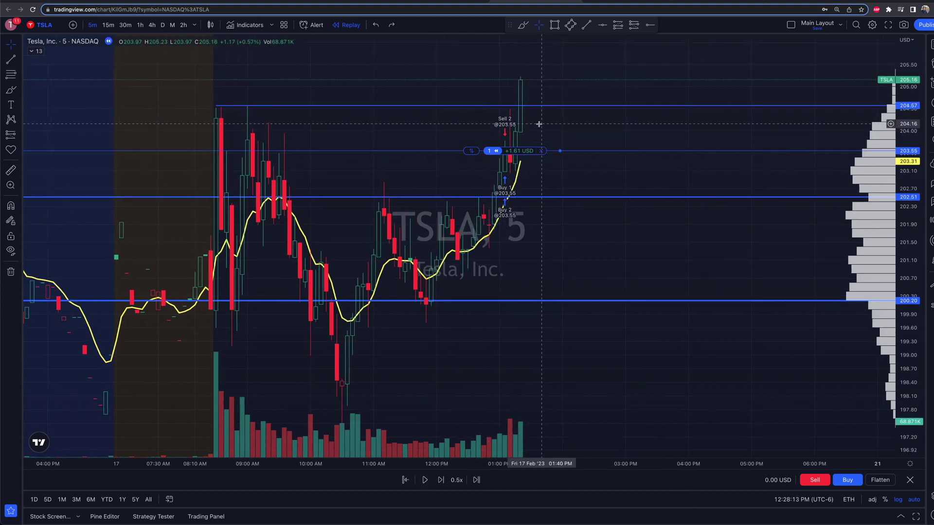
click(847, 480)
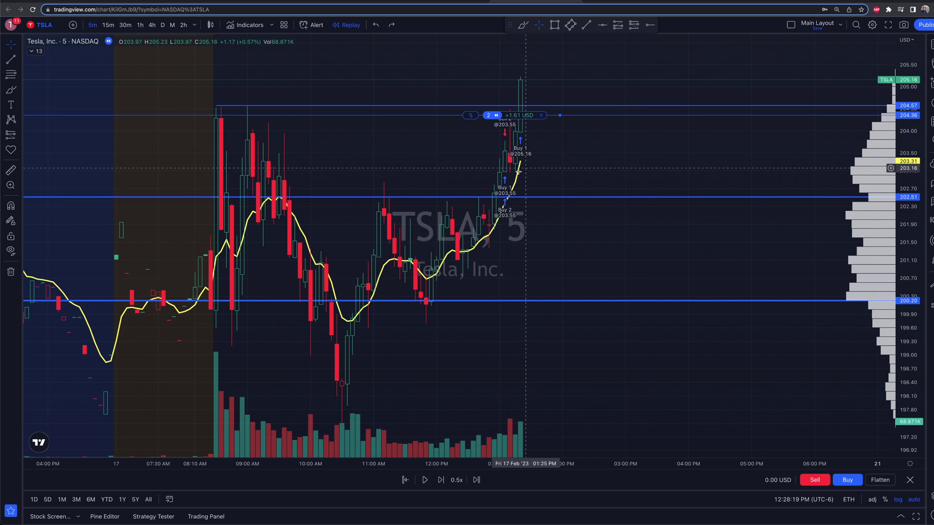
Step: Brush a line near 203.3 and a loop around the latest candles, then undo both
click(523, 25)
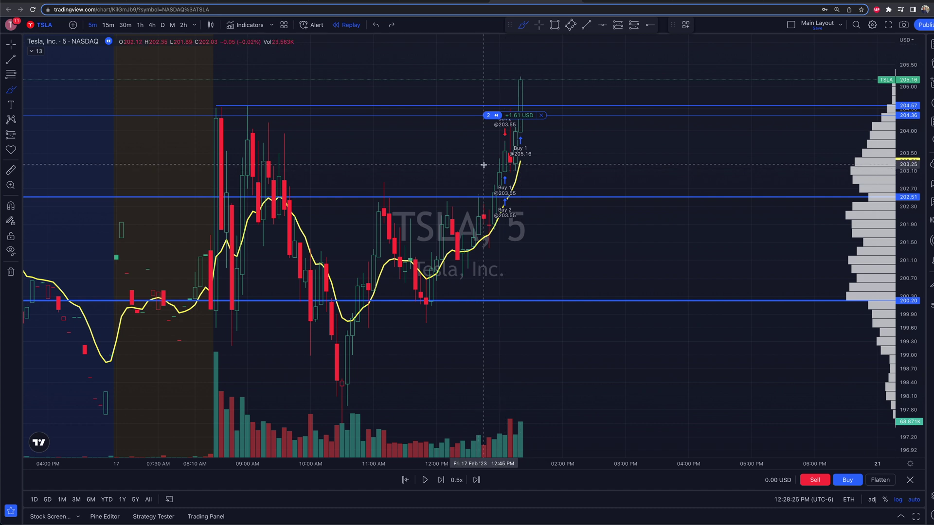
drag(484, 165, 548, 164)
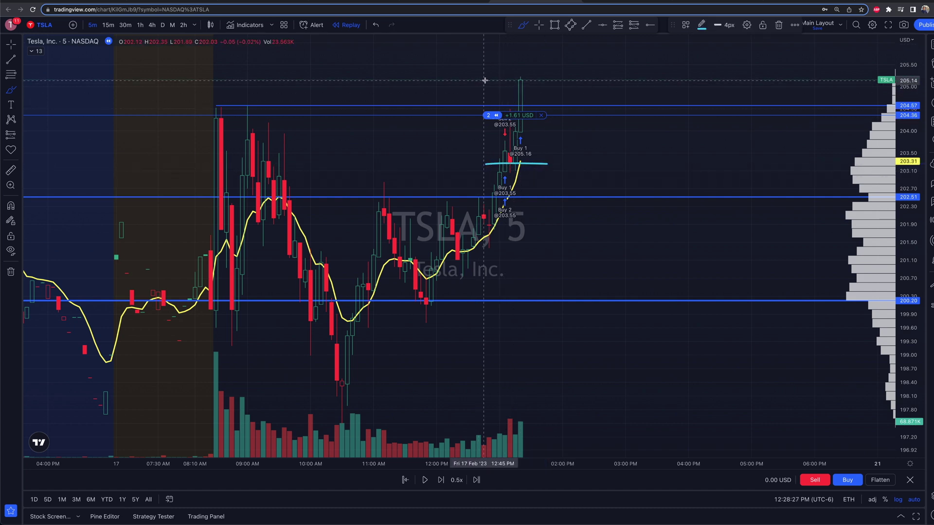
key(super+z)
key(super+z)
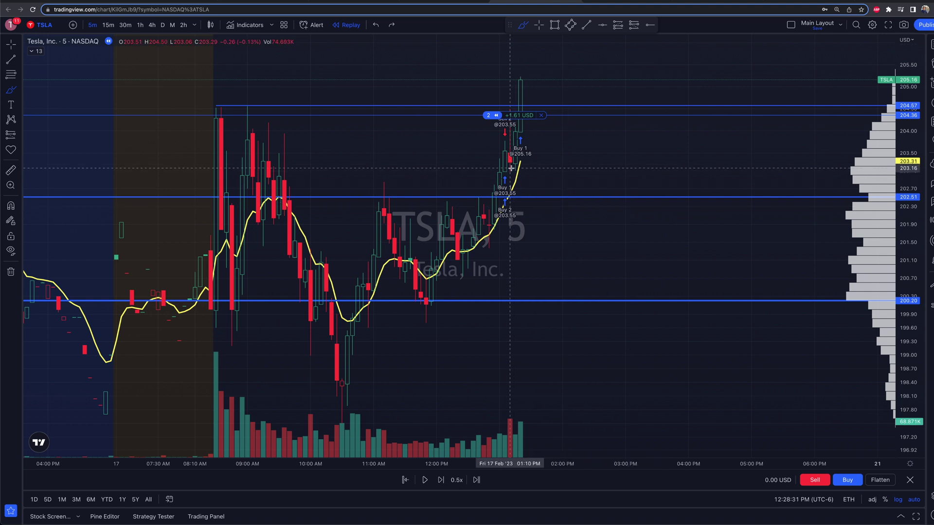
mouse_move(519, 158)
mouse_down()
mouse_move(507, 187)
mouse_move(526, 185)
mouse_move(531, 169)
mouse_move(520, 156)
mouse_up()
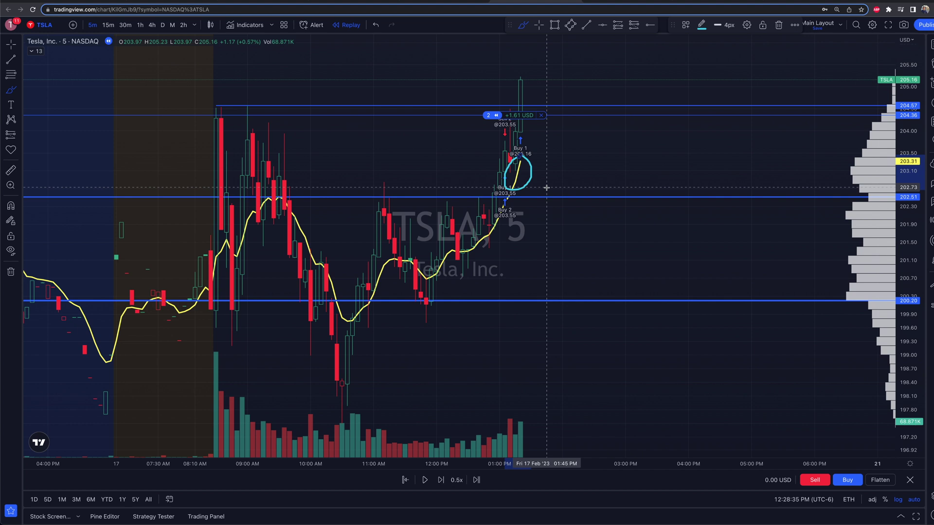
key(super+z)
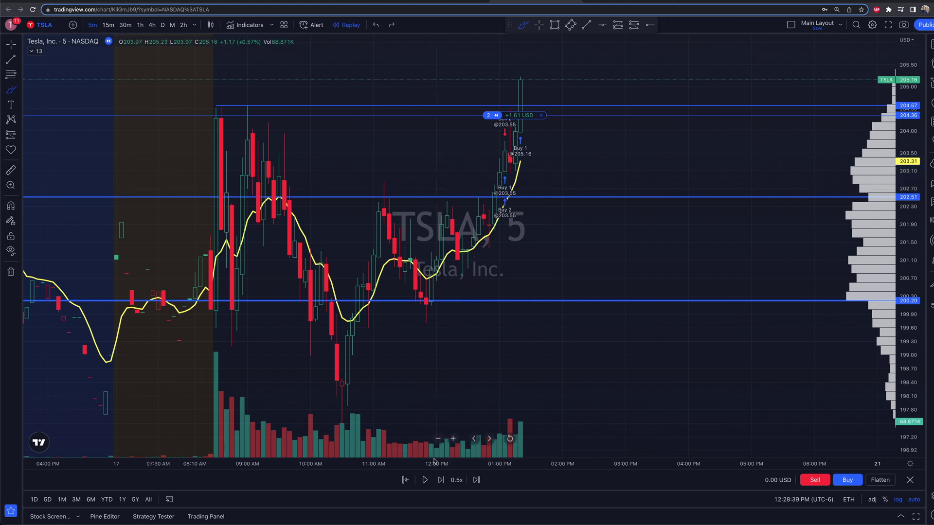
Step: Advance the replay and sell one share at 207.26 for +2.90 USD realised
click(425, 480)
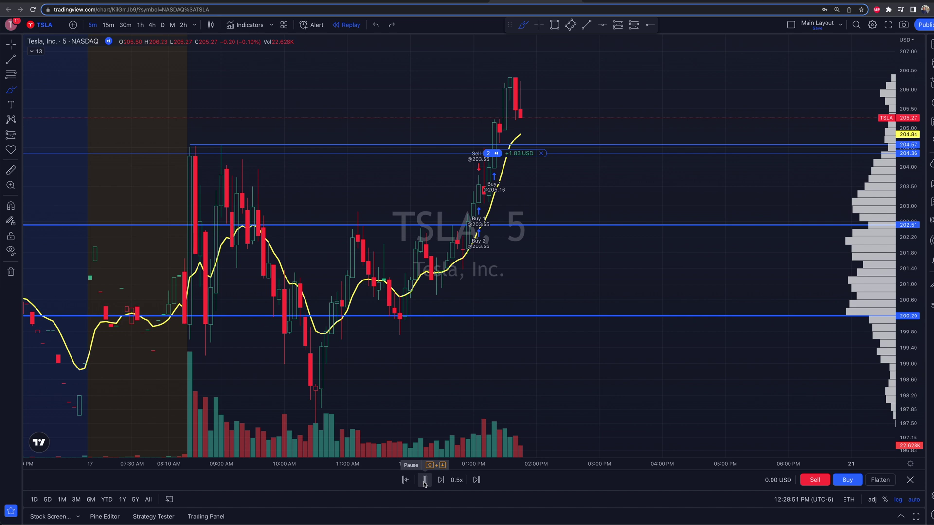
click(424, 481)
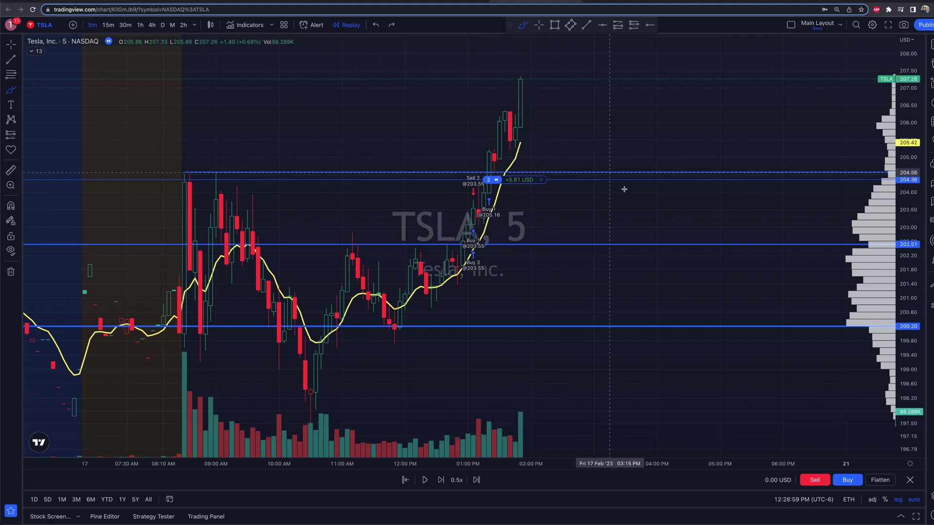
click(815, 481)
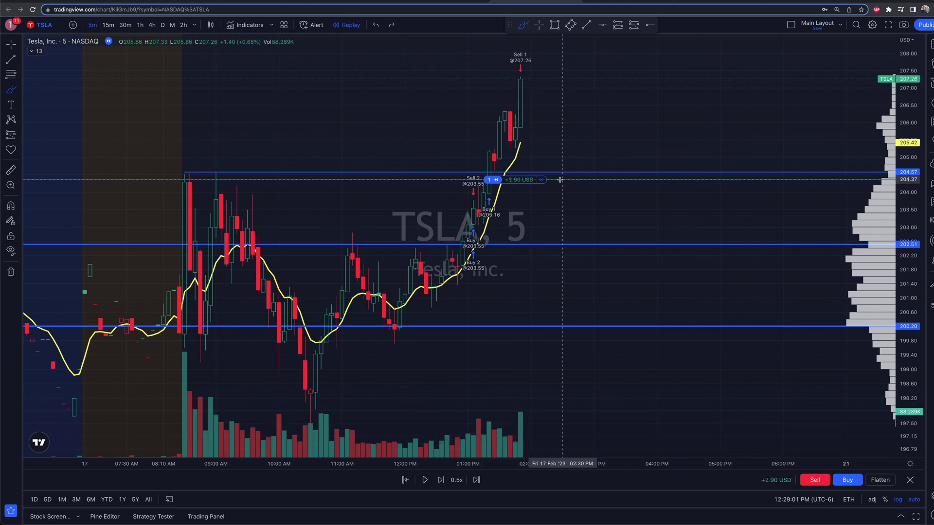
Step: Advance further, sketch and undo a circle near 206.5, then flatten the remaining share at 206.39
click(424, 480)
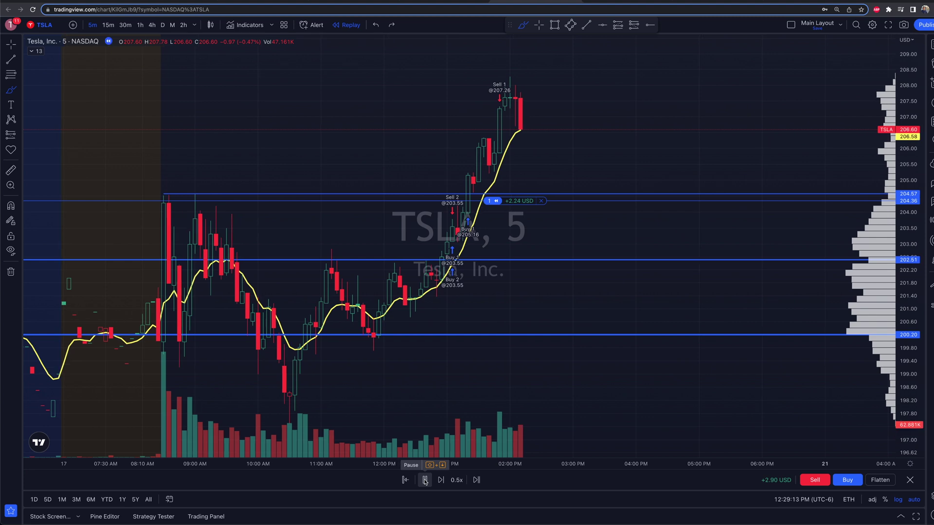
click(425, 481)
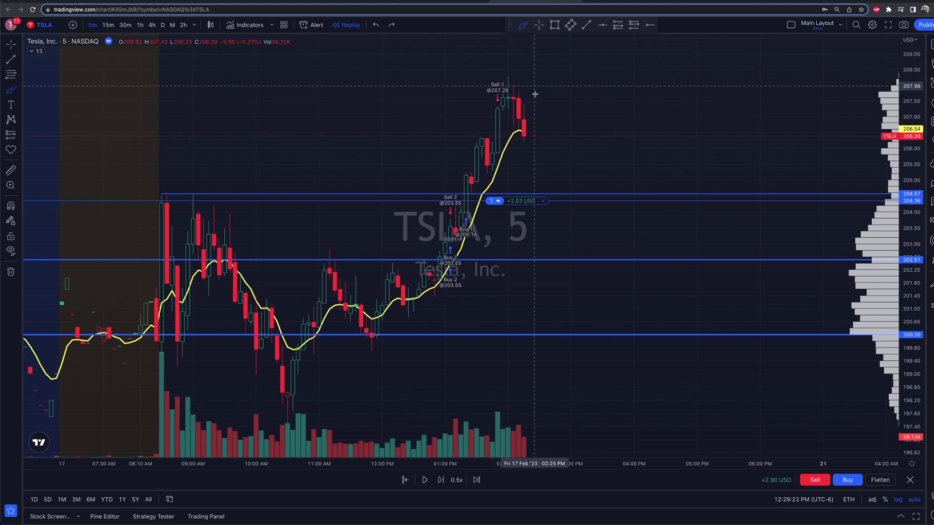
mouse_move(535, 130)
mouse_down()
mouse_move(543, 131)
mouse_move(533, 129)
mouse_up()
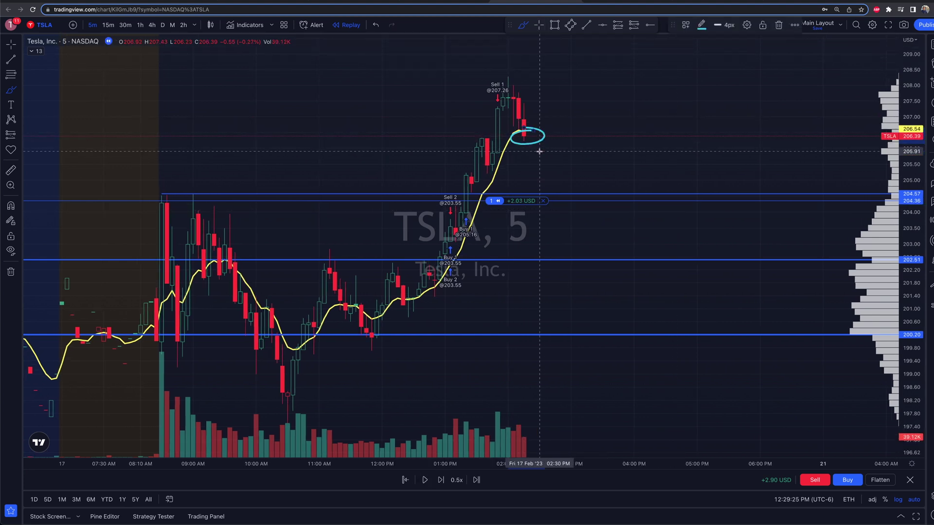
key(ctrl+z)
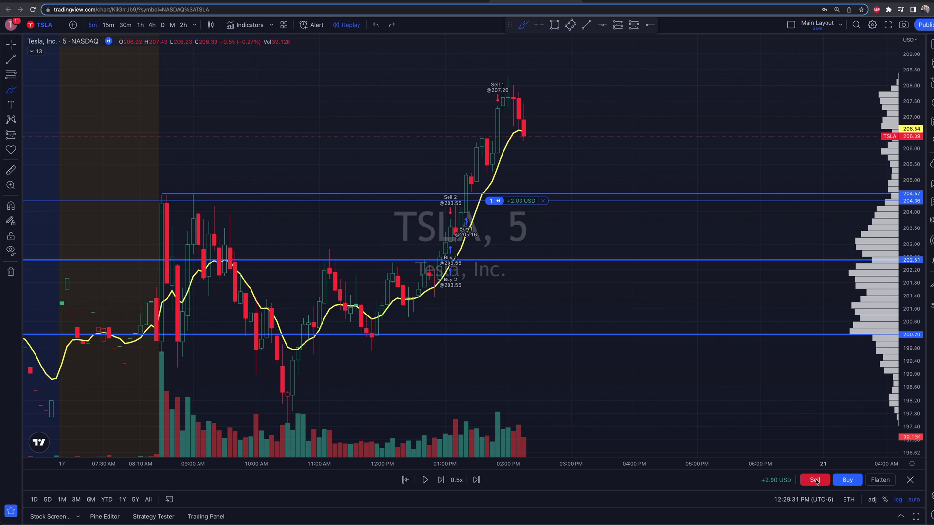
click(864, 484)
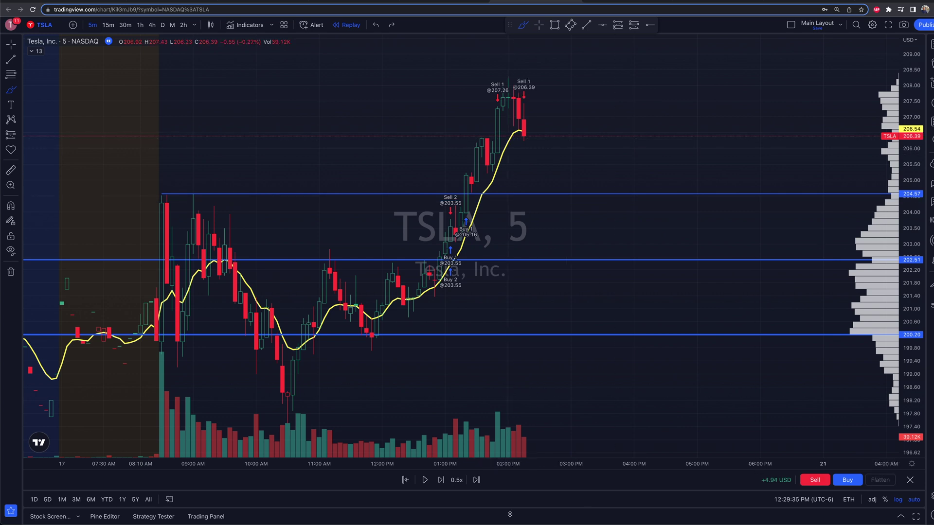
Step: Resume the replay so it runs past 3:00 PM with price near 208.15
click(425, 480)
mouse_move(681, 524)
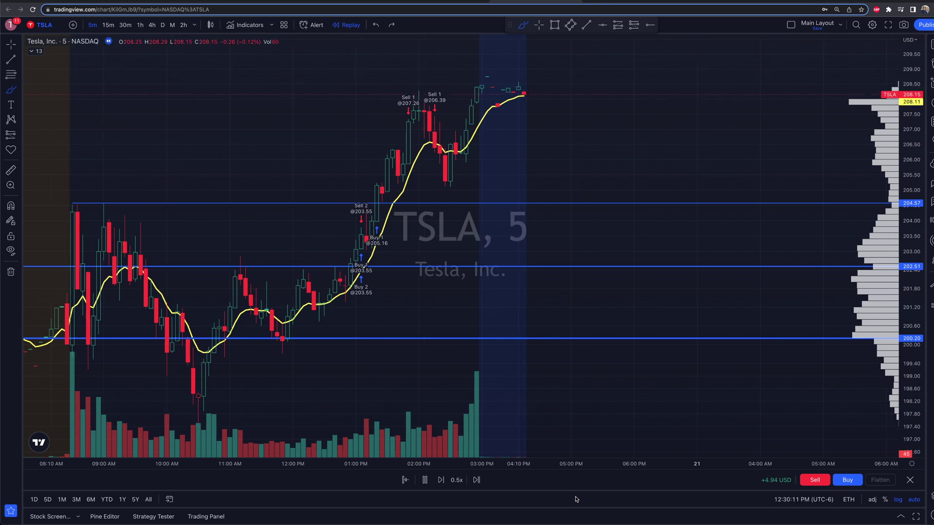
Step: Pause the replay and jump to real-time to see the +4.94 USD, 100% success summary
click(423, 481)
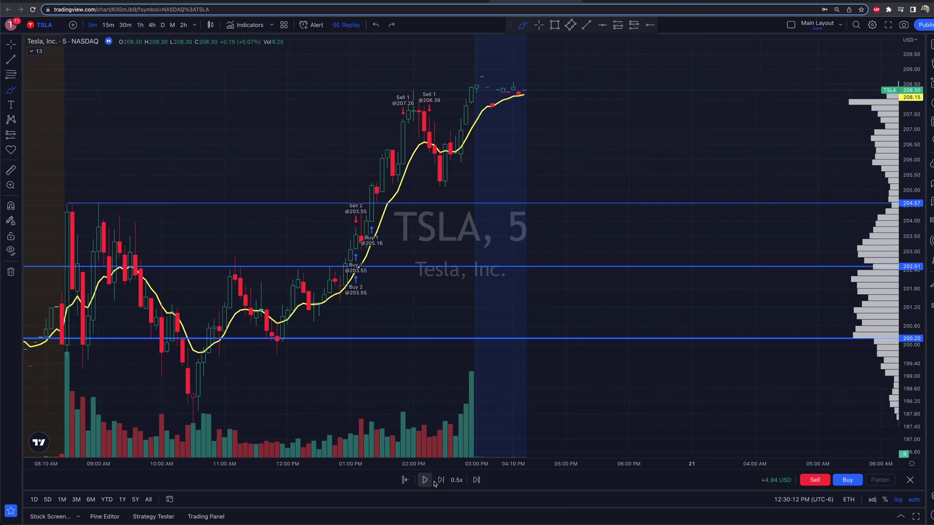
click(476, 481)
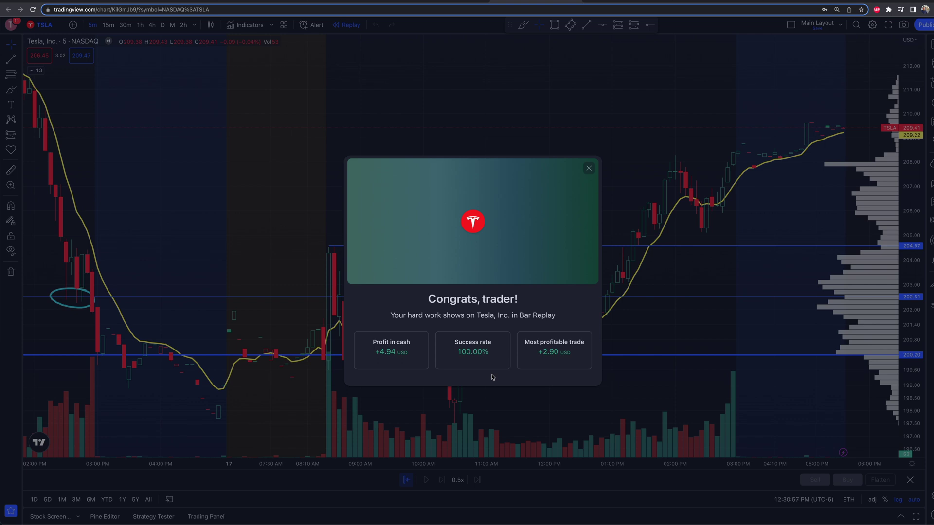
Step: Close the Congrats results, exit Bar Replay, and zoom out on the live TSLA chart
click(590, 168)
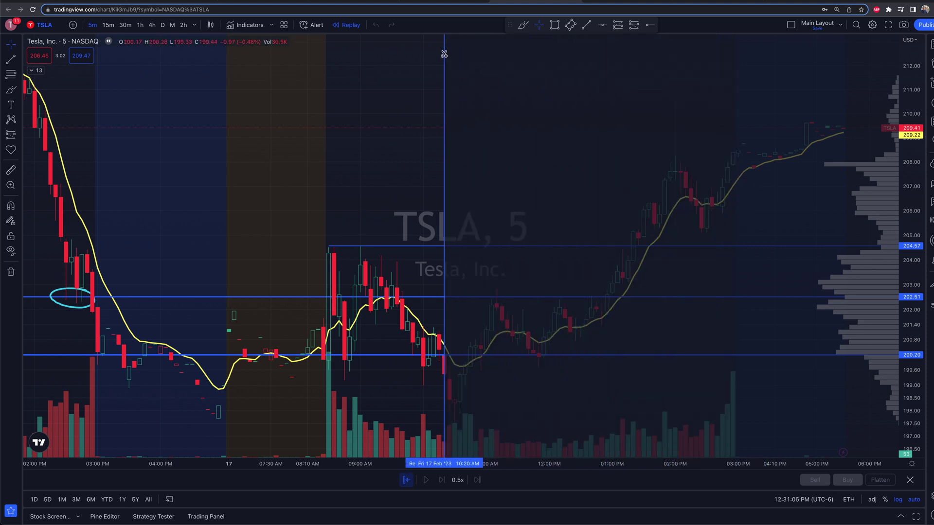
click(346, 26)
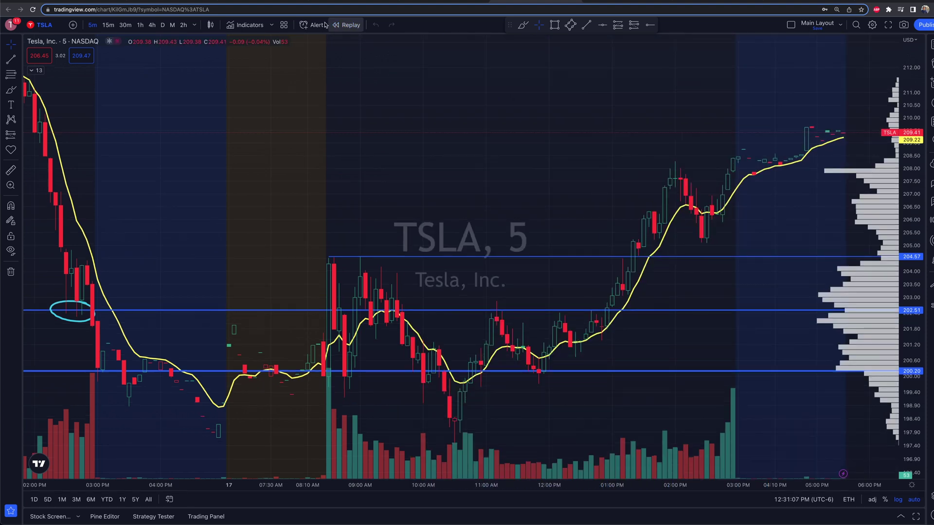
scroll(637, 227, down, 3)
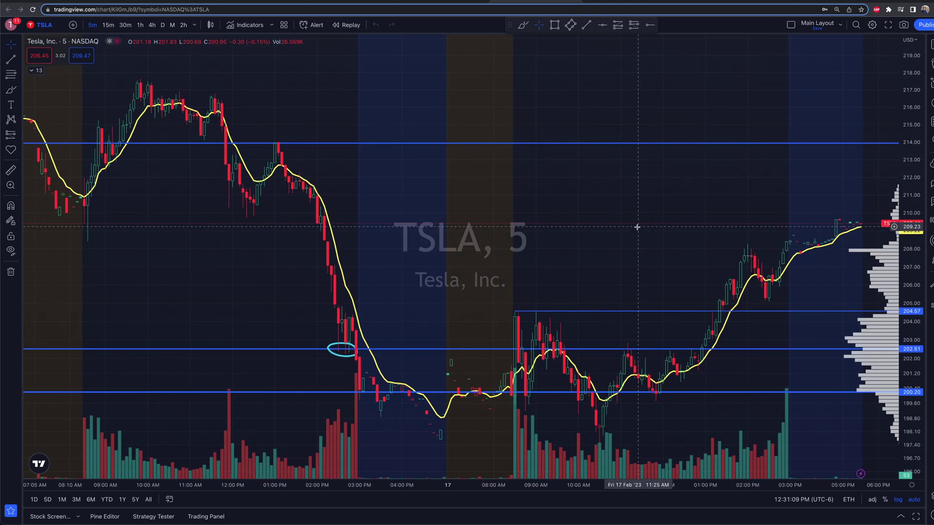